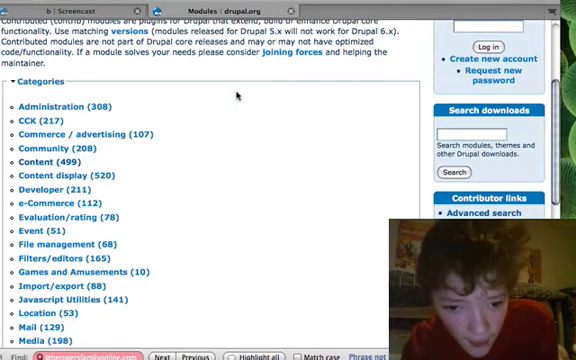
scroll(237, 96, "down", 3)
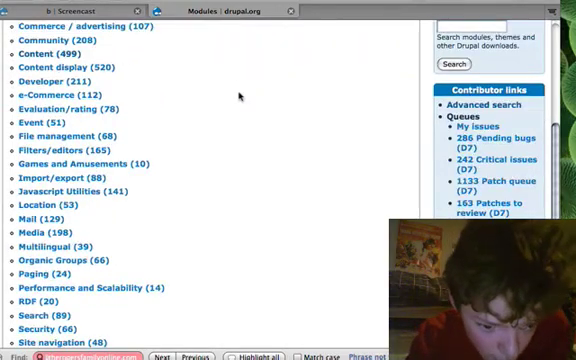
scroll(239, 96, "down", 5)
scroll(239, 96, "up", 12)
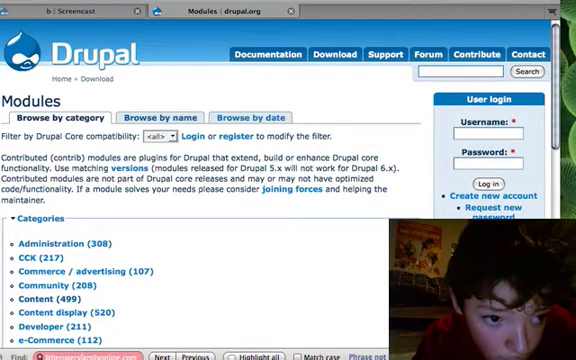
Step: Show the core modules folder of Screencast Website's drupal install in Finder's column view
key("super+Tab")
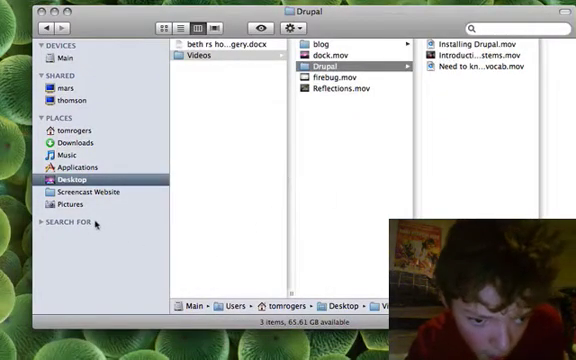
left_click(81, 192)
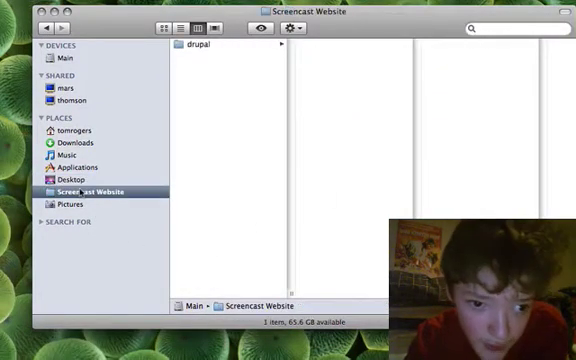
left_click(252, 44)
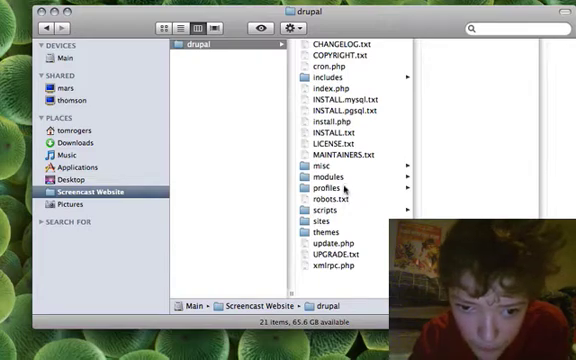
left_click(345, 187)
left_click(346, 178)
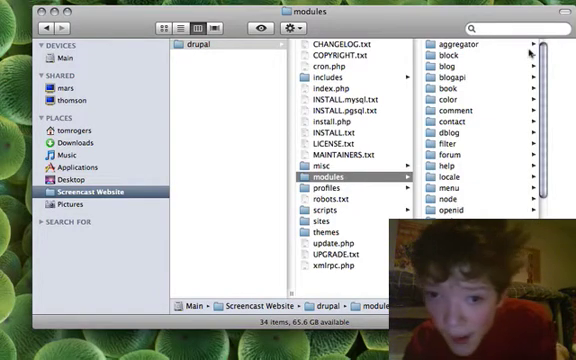
scroll(530, 53, "down", 5)
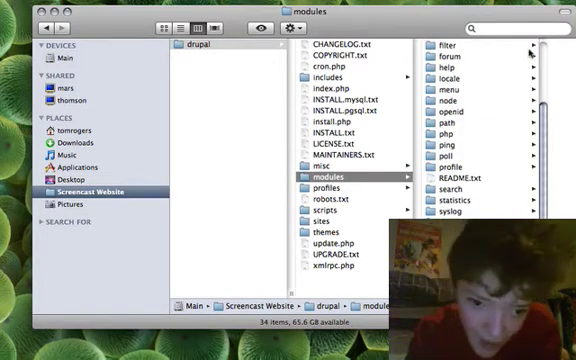
scroll(436, 115, "up", 5)
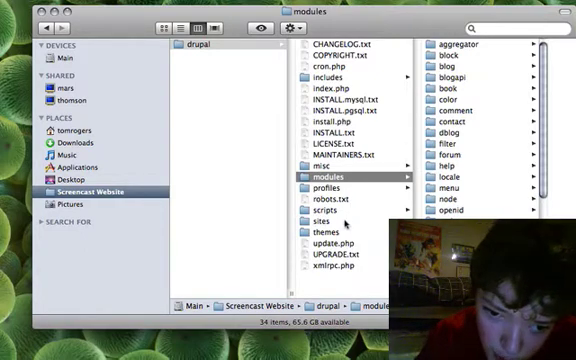
Step: Create a 'modules' folder in drupal/sites/all, then start a second new folder there
left_click(345, 222)
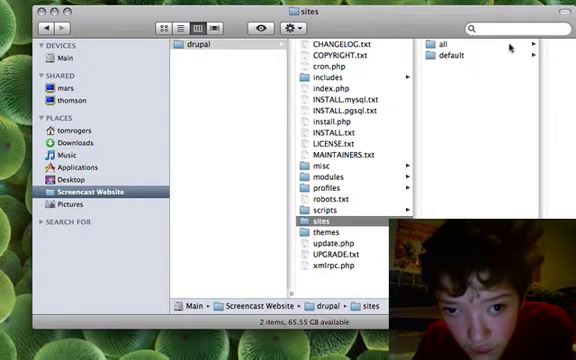
left_click(508, 46)
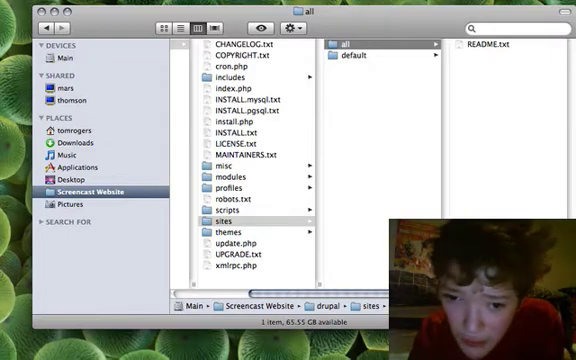
right_click(520, 198)
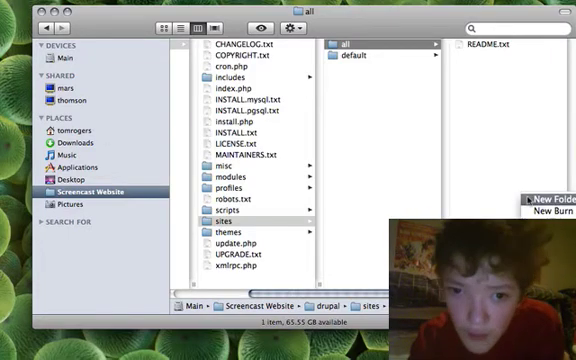
left_click(527, 199)
type("mo")
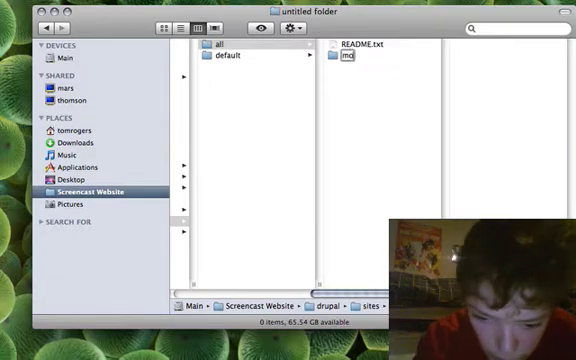
type("du")
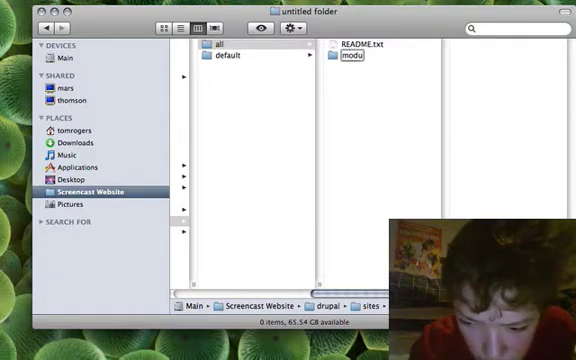
type("lers")
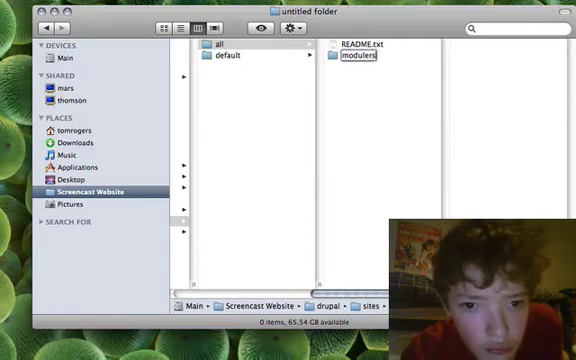
key("BackSpace")
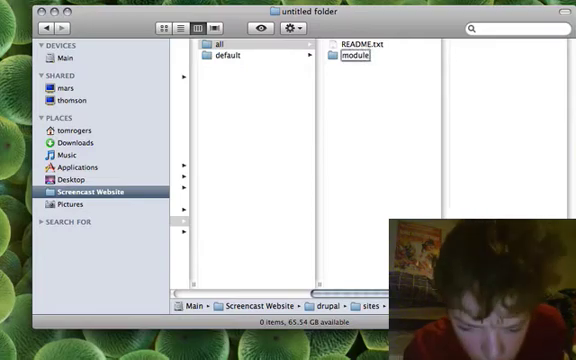
type("s")
key("Return")
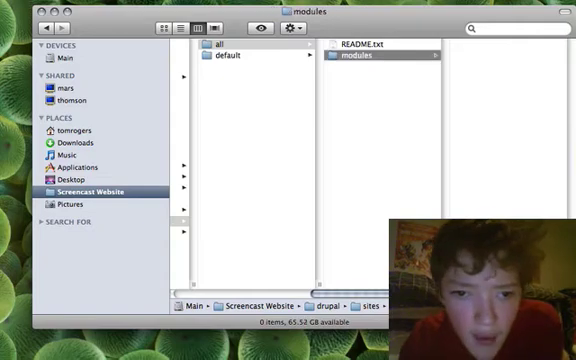
right_click(347, 190)
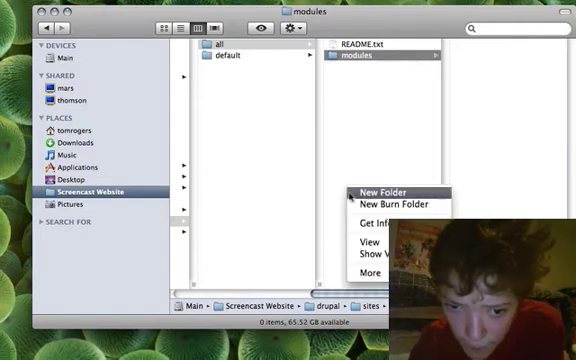
left_click(366, 193)
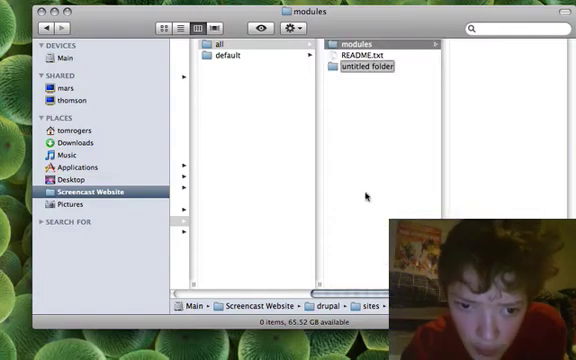
type("the")
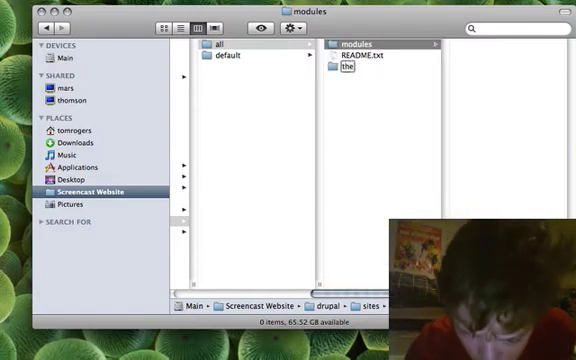
type("mes")
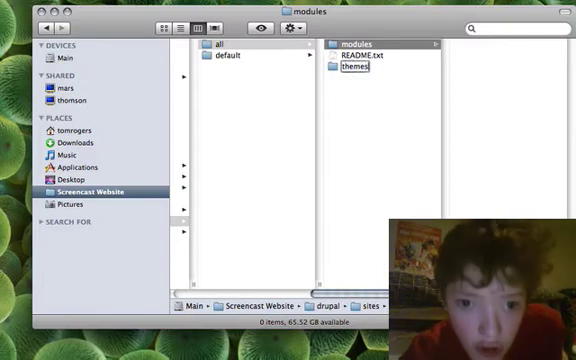
key("Return")
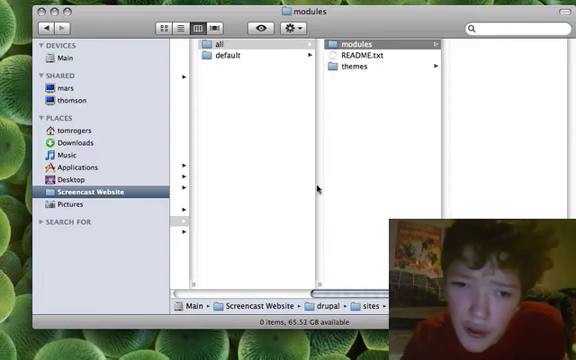
scroll(318, 188, "left", 5)
scroll(318, 188, "right", 2)
scroll(318, 188, "left", 4)
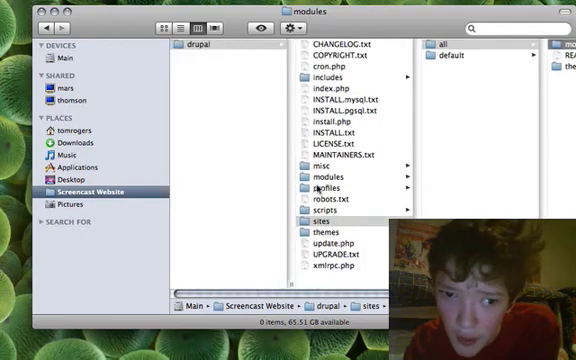
scroll(318, 188, "right", 5)
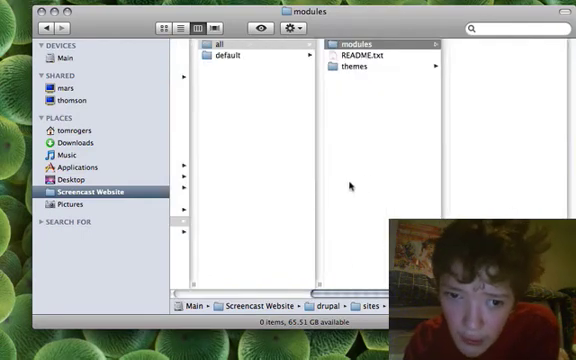
key("Left")
scroll(367, 183, "left", 5)
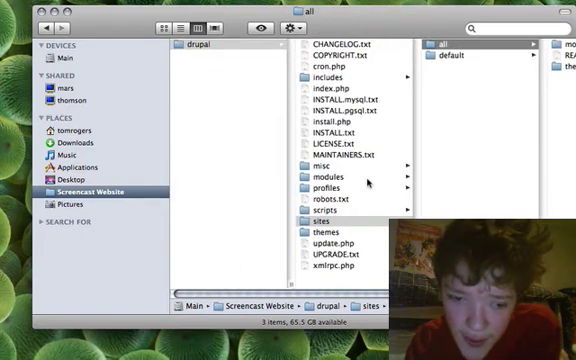